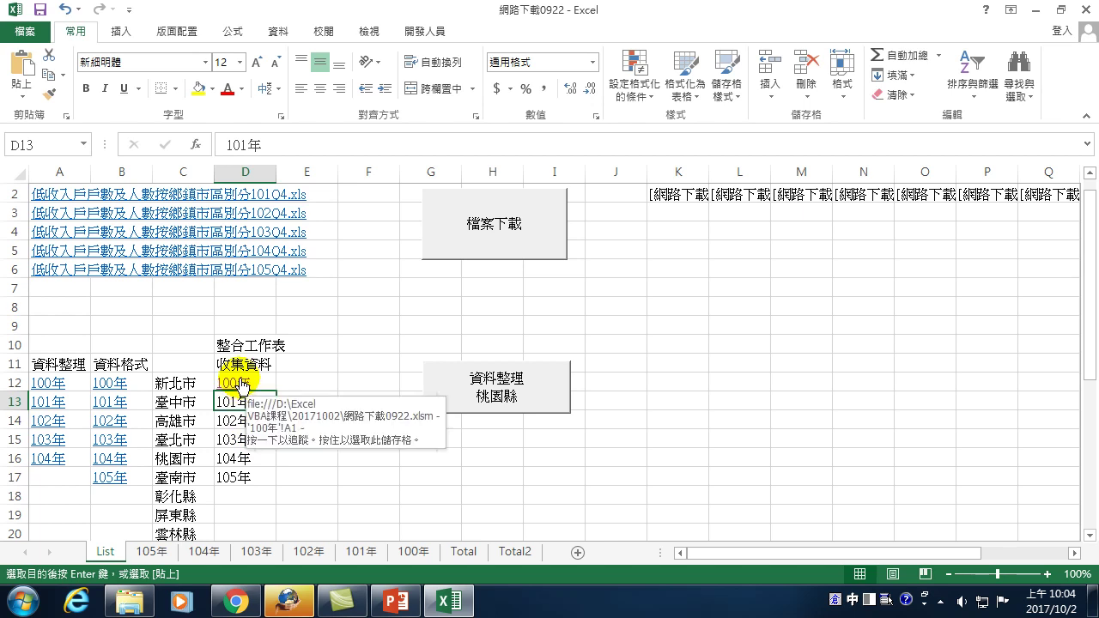
# Step: Remove the hyperlink from the 100年 entry in List cell D12
pyautogui.rightClick(243, 384)
pyautogui.click(286, 569)
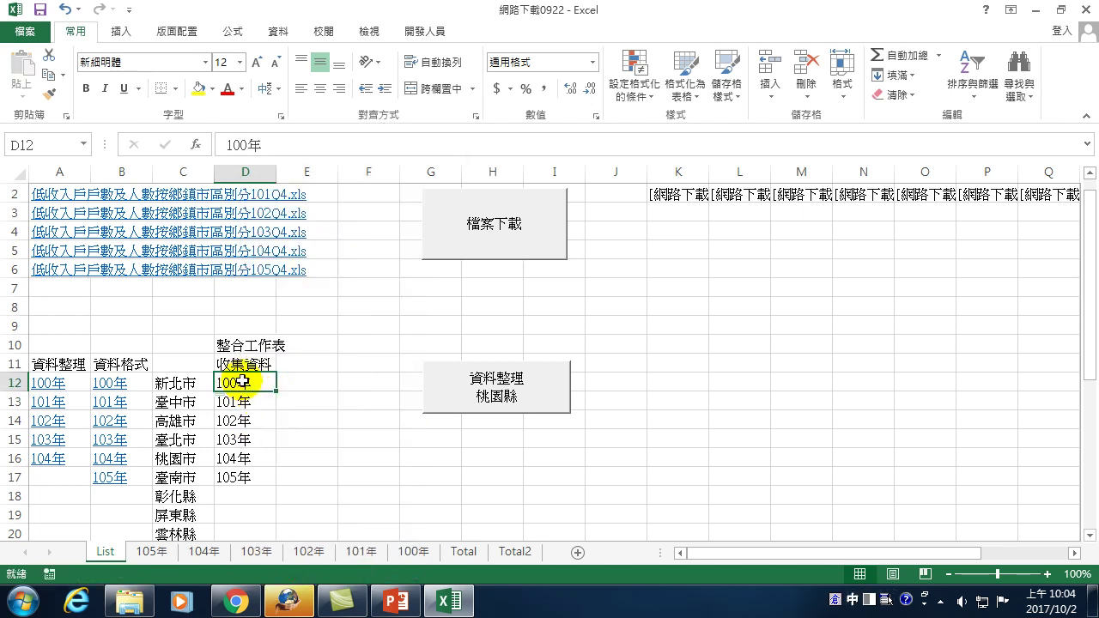
# Step: On the Total2 sheet, select the old data rows 4 through 413
pyautogui.click(514, 551)
pyautogui.scroll(12, 172, 386)
pyautogui.scroll(8, 163, 343)
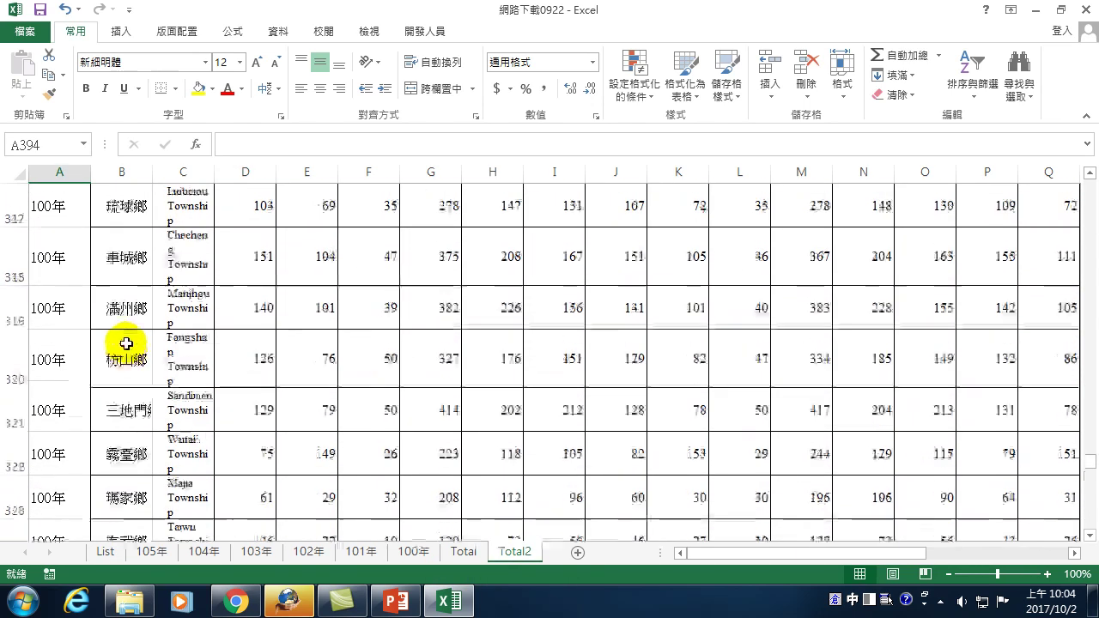
pyautogui.scroll(9, 118, 289)
pyautogui.scroll(5, 103, 155)
pyautogui.scroll(3, 137, 277)
pyautogui.scroll(12, 129, 255)
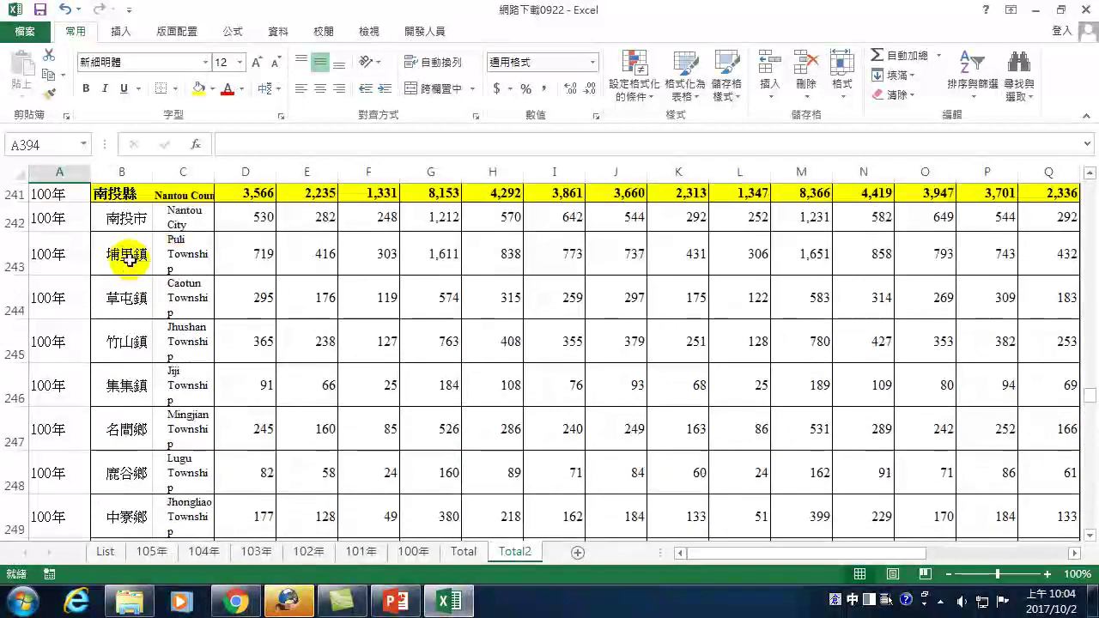
pyautogui.scroll(3, 129, 255)
pyautogui.hscroll(1, 130, 255)
pyautogui.moveTo(1090, 390); pyautogui.dragTo(1090, 185)
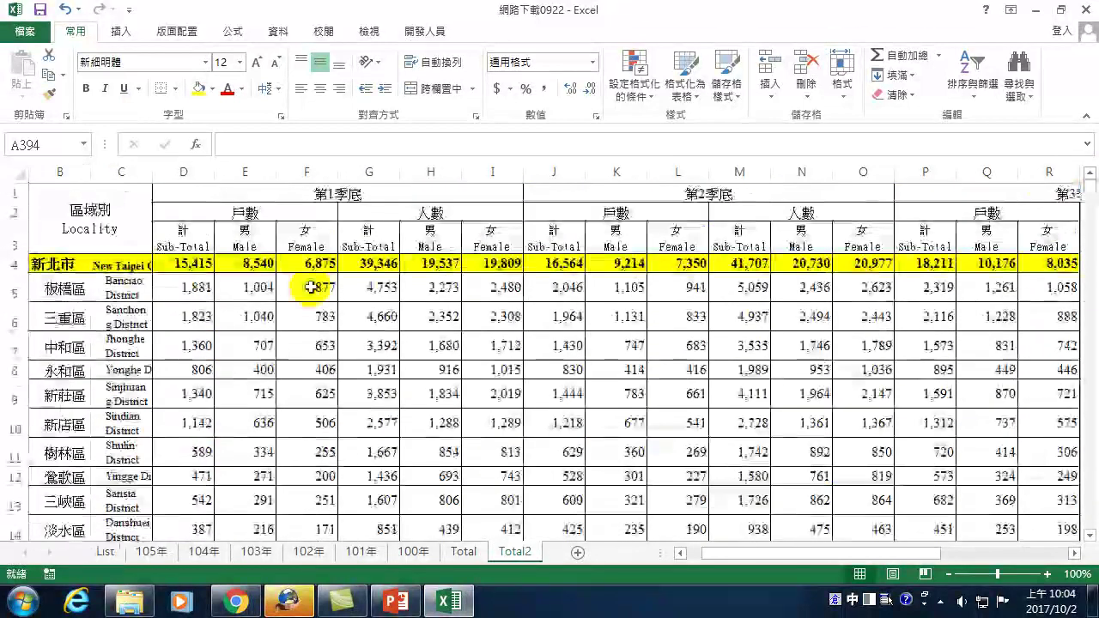
pyautogui.moveTo(14, 264)
pyautogui.mouseDown()
pyautogui.moveTo(17, 613)
pyautogui.moveTo(27, 609)
pyautogui.moveTo(26, 507)
pyautogui.mouseUp()
# Step: Delete the selected rows 4–413 from Total2 and select cell B4
pyautogui.rightClick(177, 261)
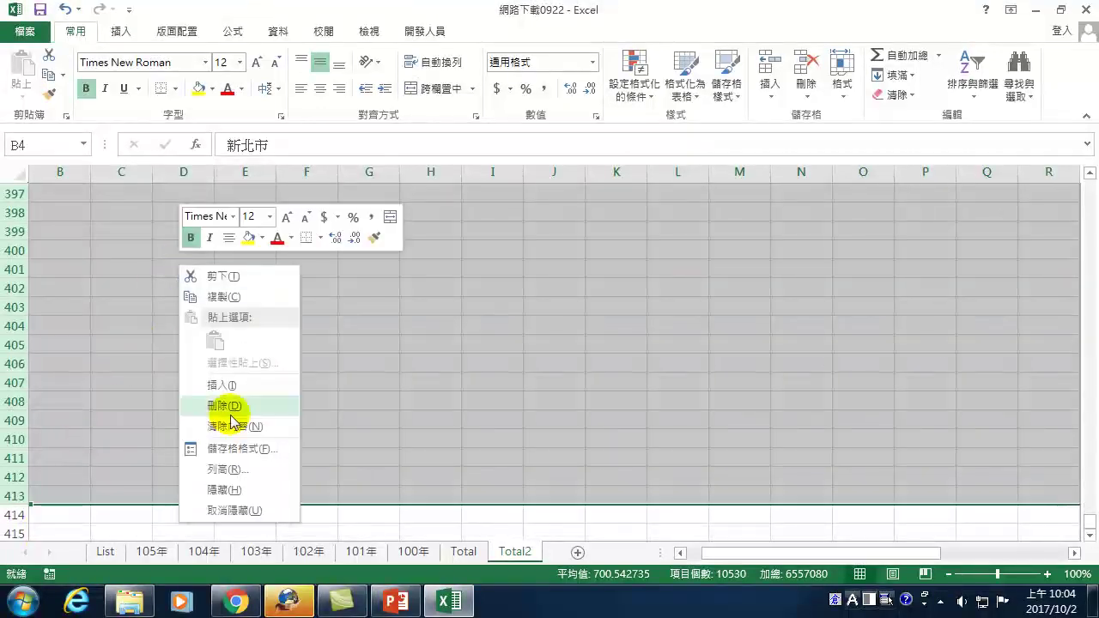
pyautogui.click(227, 404)
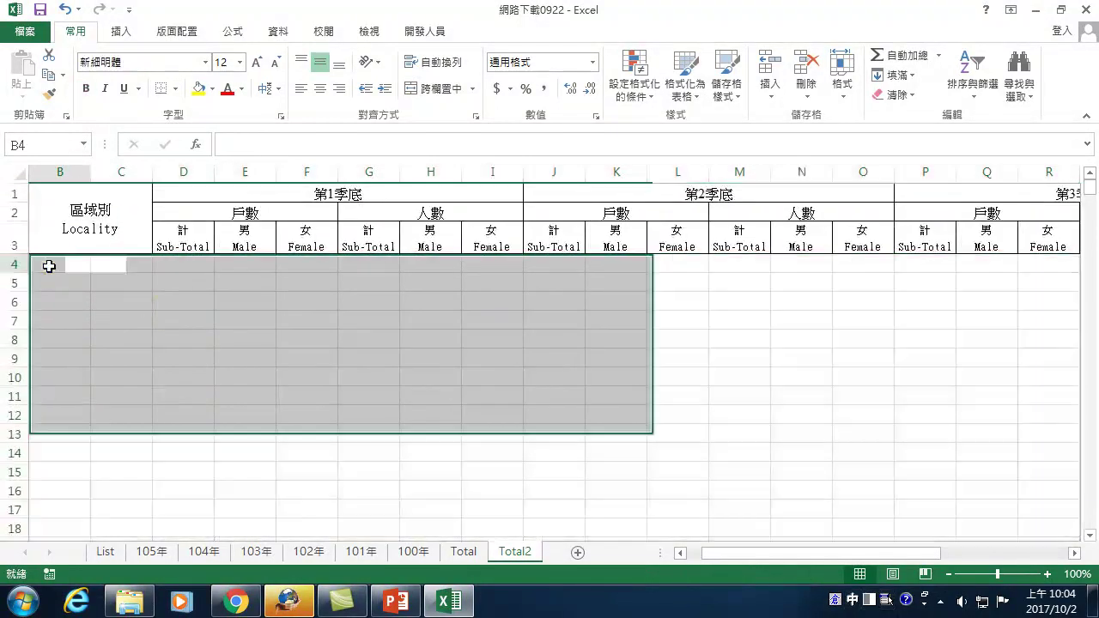
pyautogui.click(77, 266)
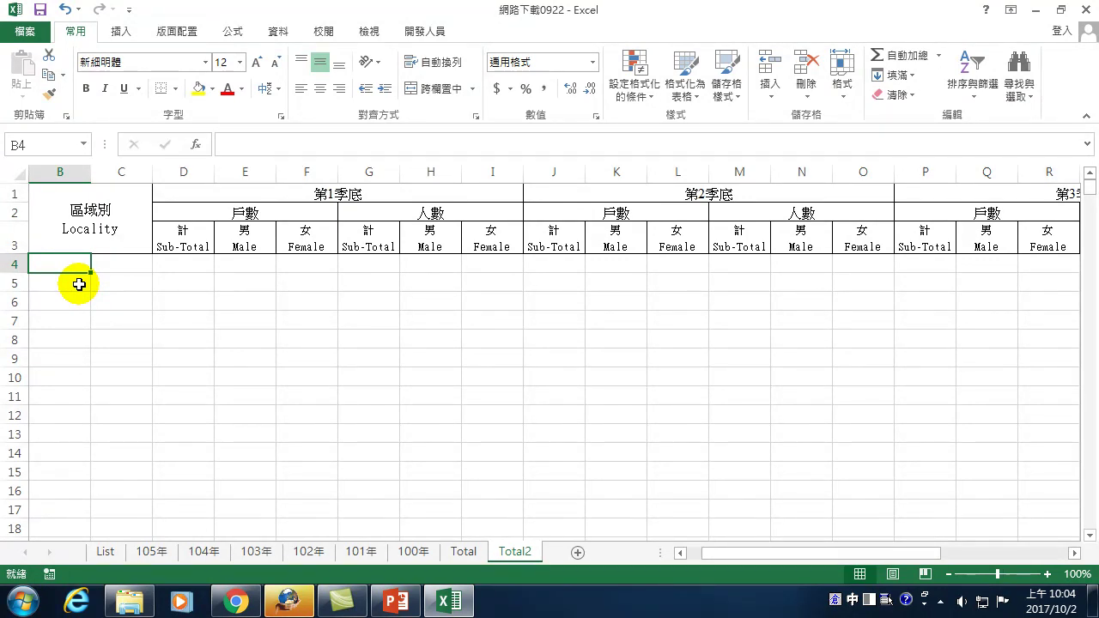
# Step: Compare the 100年 source sheet with Total2 and List, ending on List to set up a macro
pyautogui.click(412, 553)
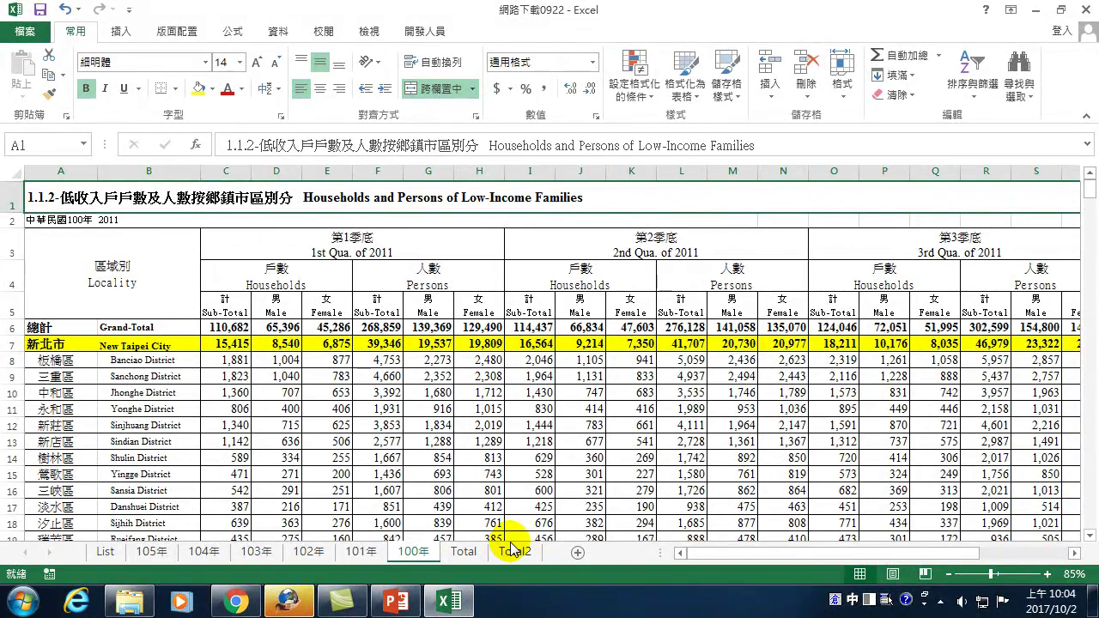
pyautogui.click(102, 551)
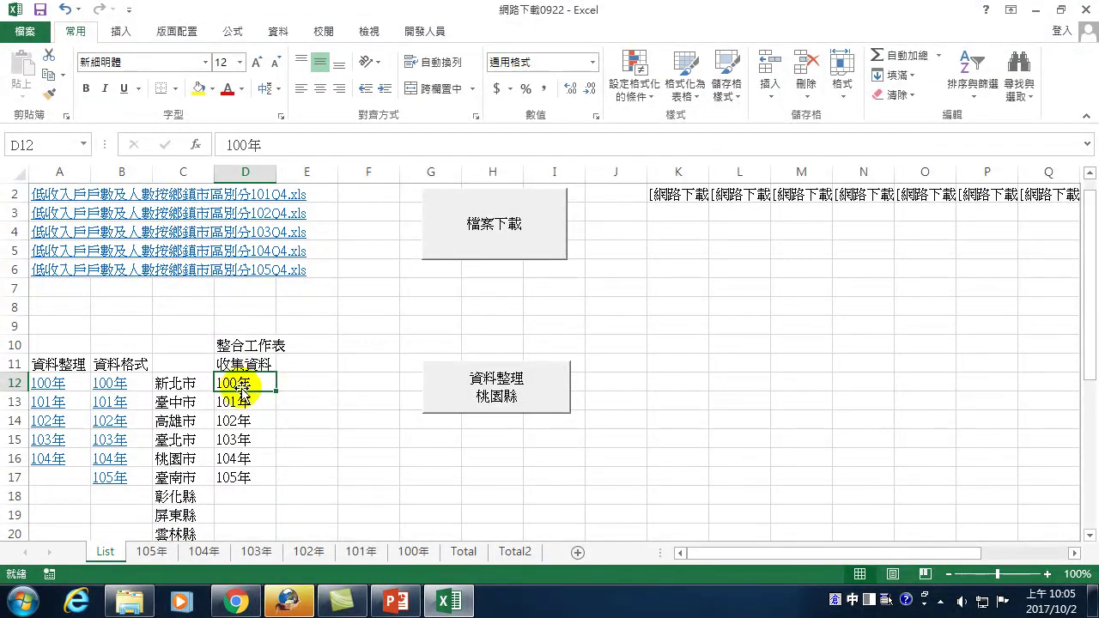
pyautogui.click(421, 552)
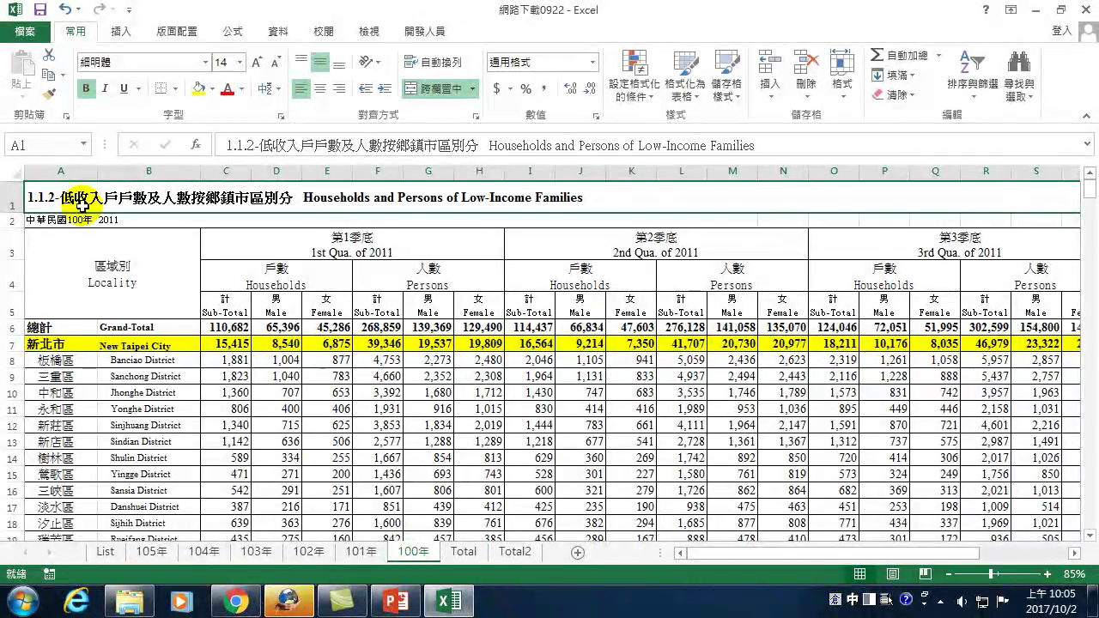
pyautogui.click(515, 551)
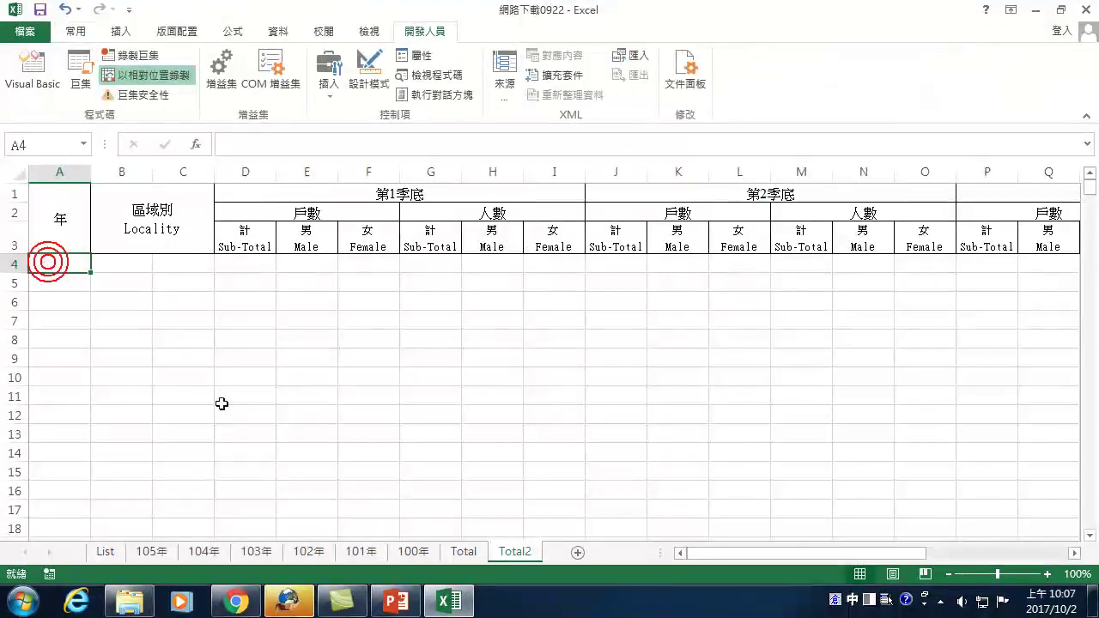
pyautogui.click(413, 551)
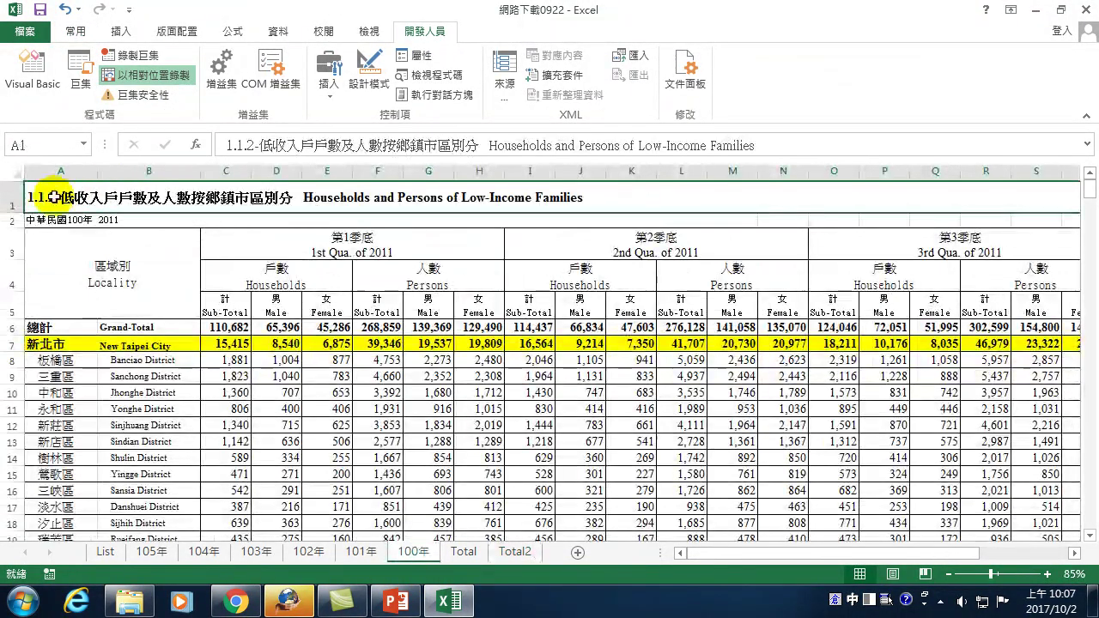
pyautogui.click(106, 552)
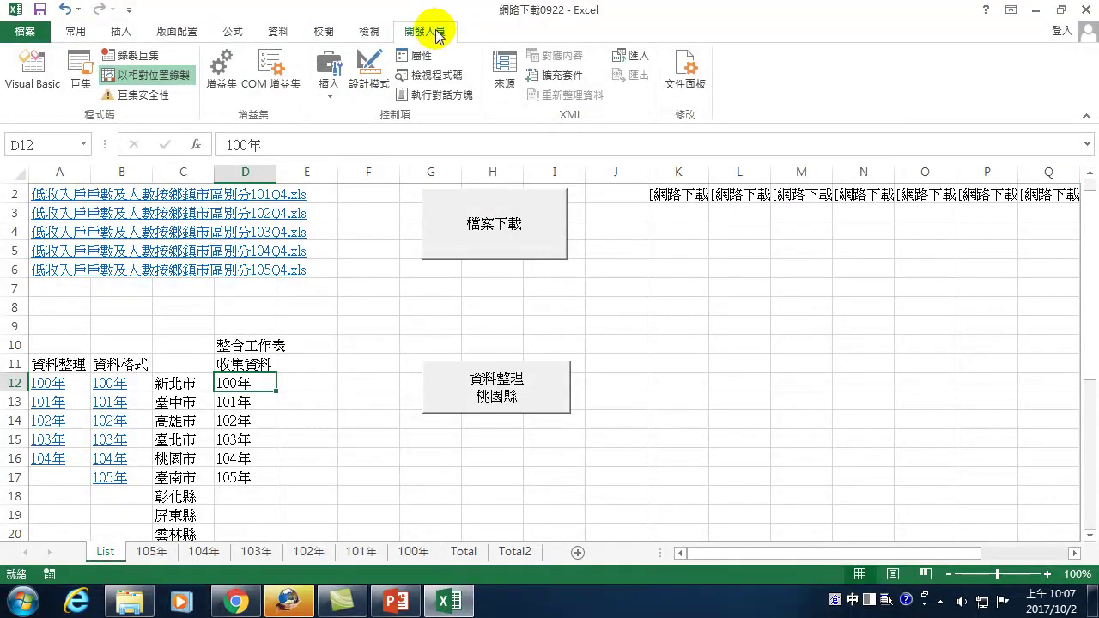
pyautogui.click(137, 55)
# Step: Name the new macro 收集資料3 and begin recording
pyautogui.click(453, 203)
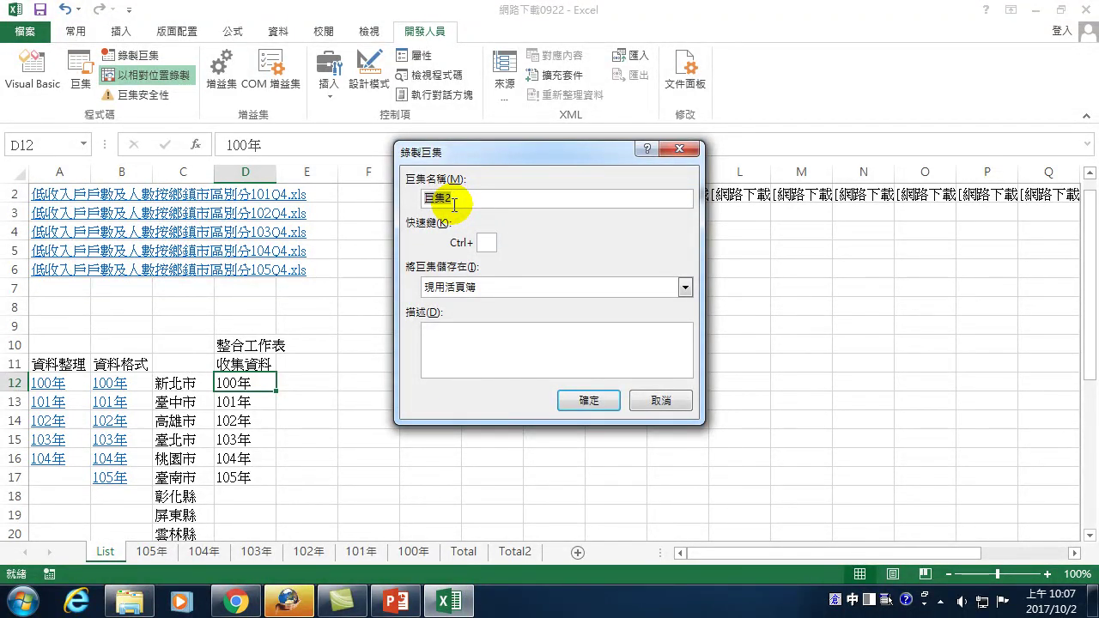
pyautogui.write('收集')
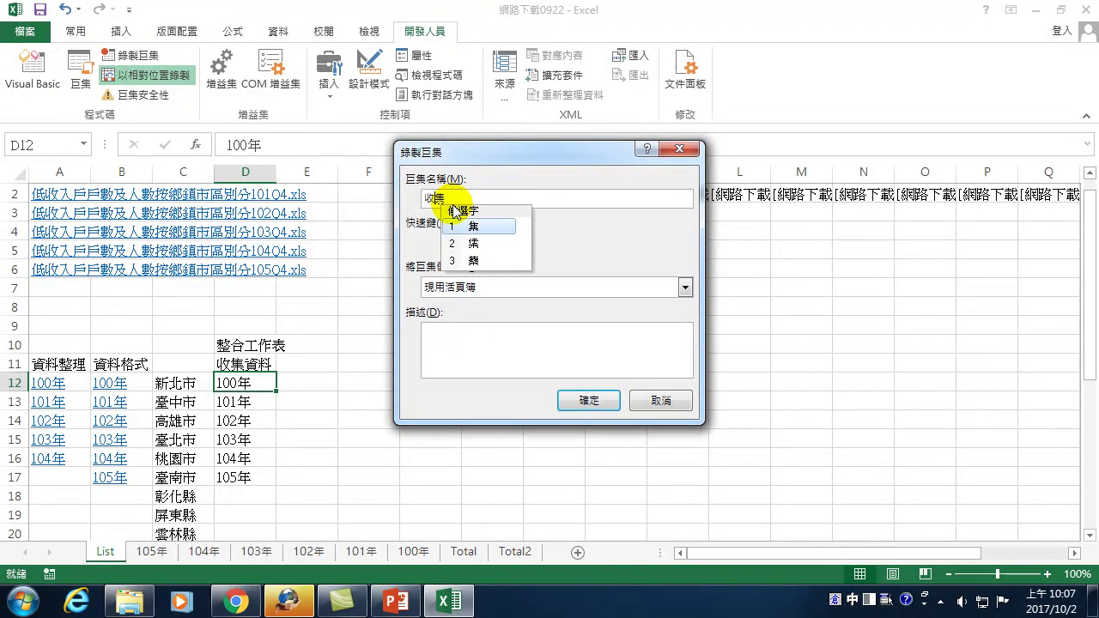
pyautogui.write('資料3')
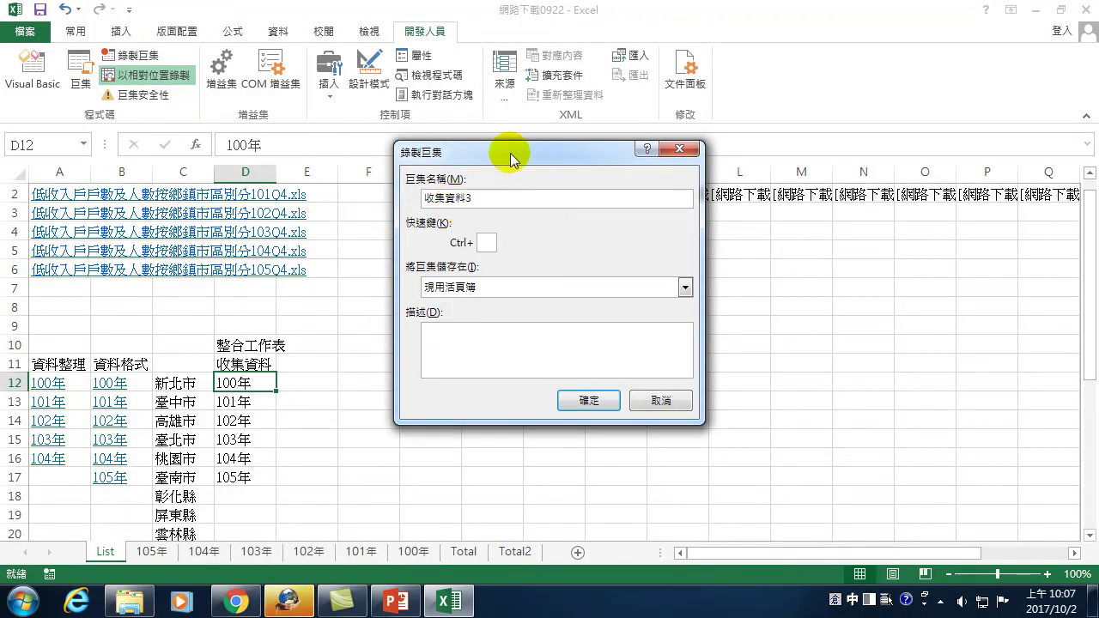
pyautogui.click(587, 407)
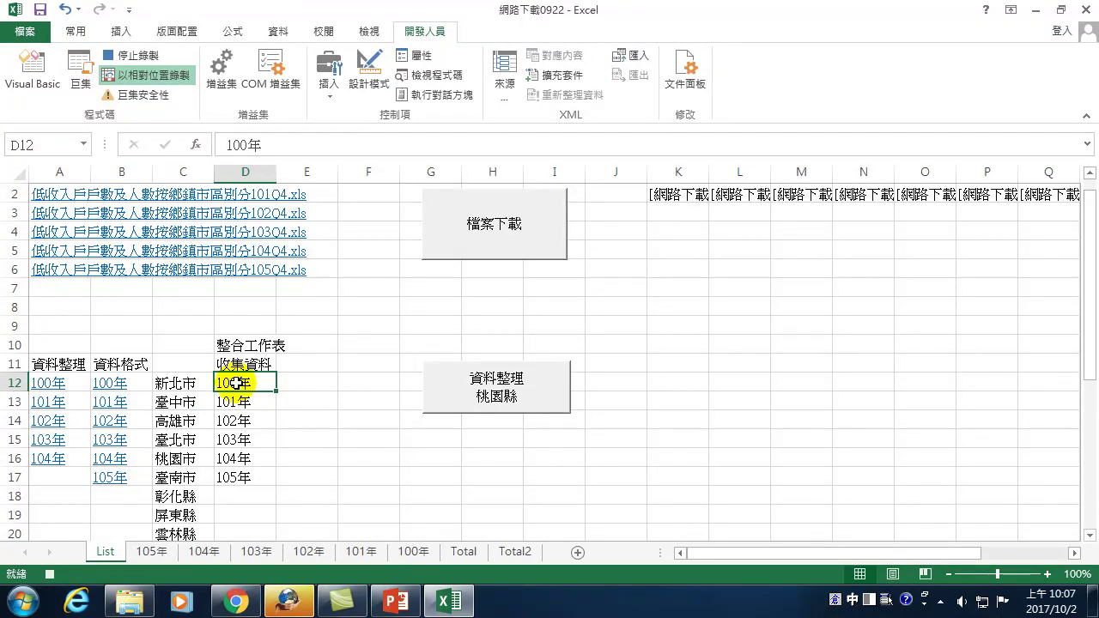
# Step: Copy 100年 from List cell D12 and paste it into Total2 cells A4:A393
pyautogui.rightClick(235, 383)
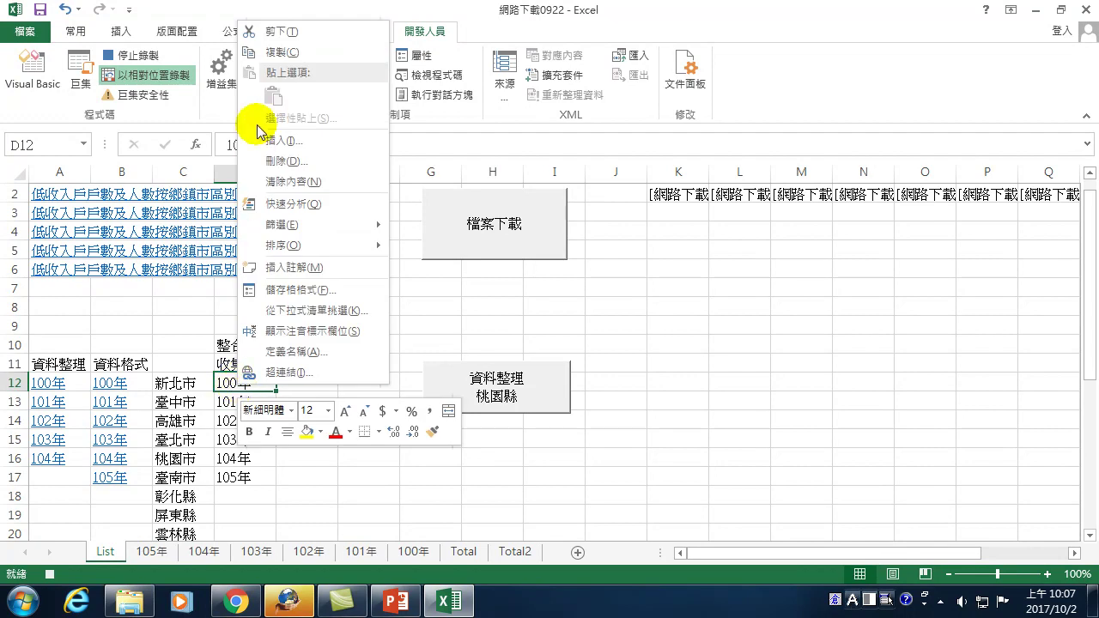
pyautogui.click(282, 53)
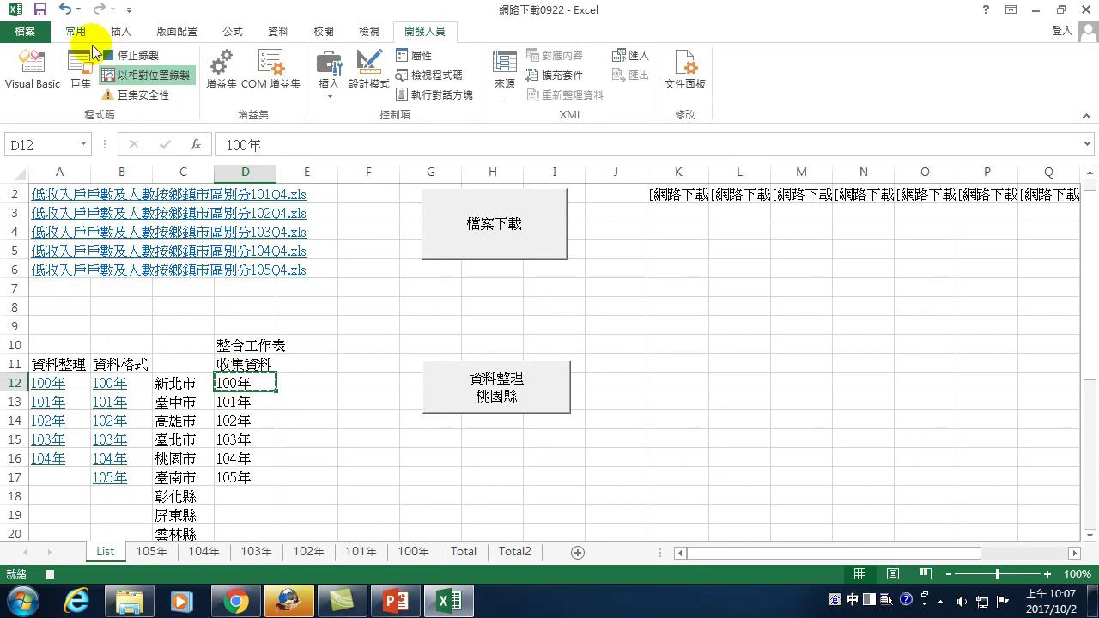
pyautogui.click(515, 552)
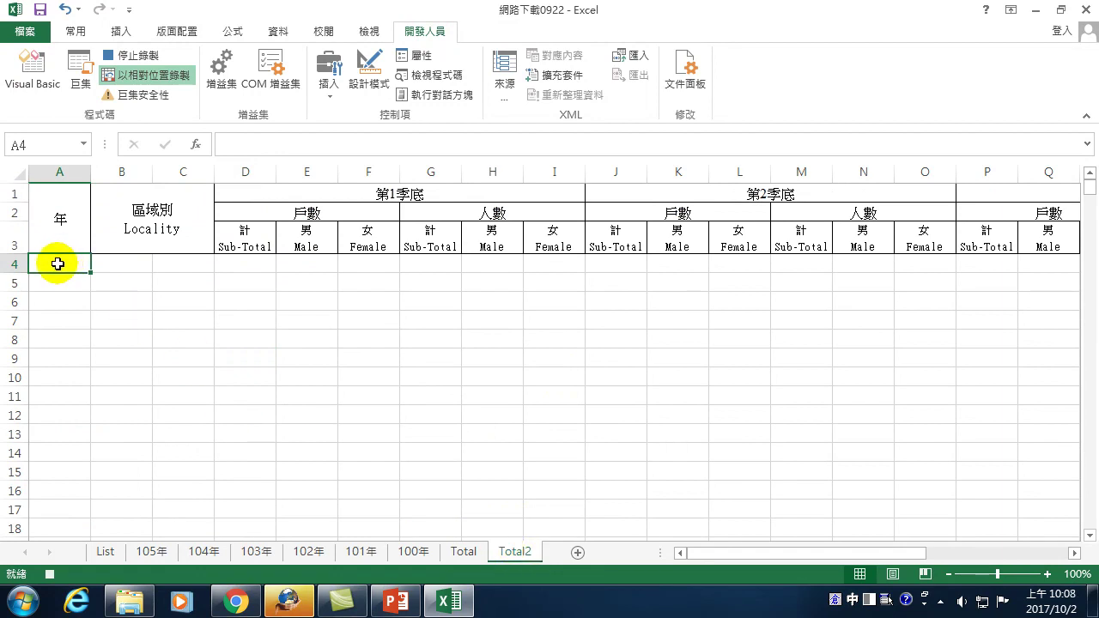
pyautogui.moveTo(57, 263); pyautogui.dragTo(41, 613)
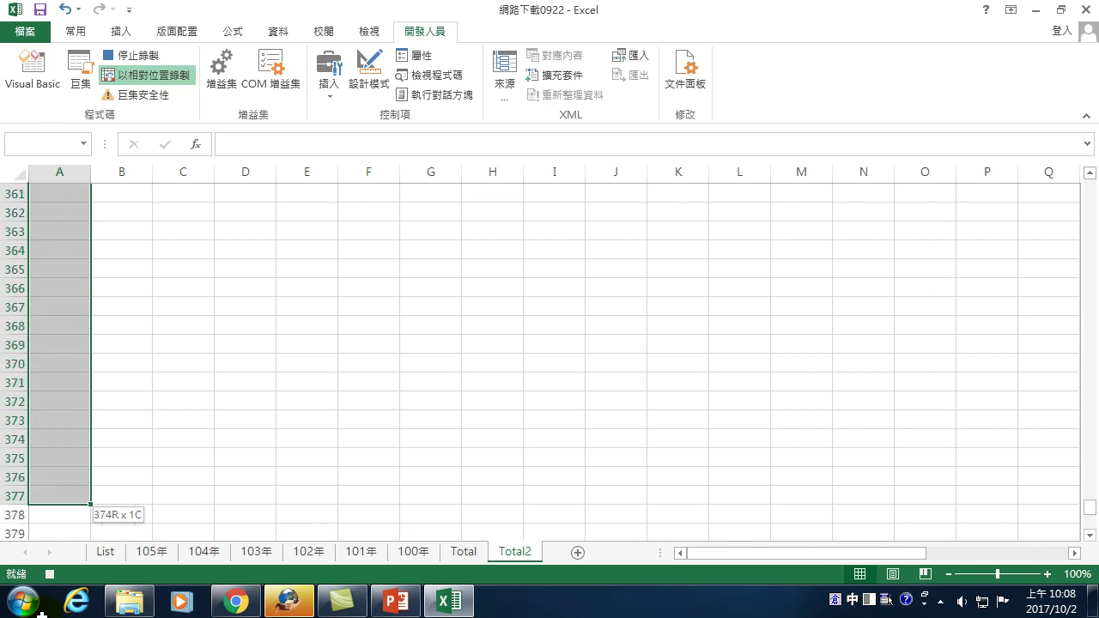
pyautogui.moveTo(41, 614); pyautogui.dragTo(36, 501)
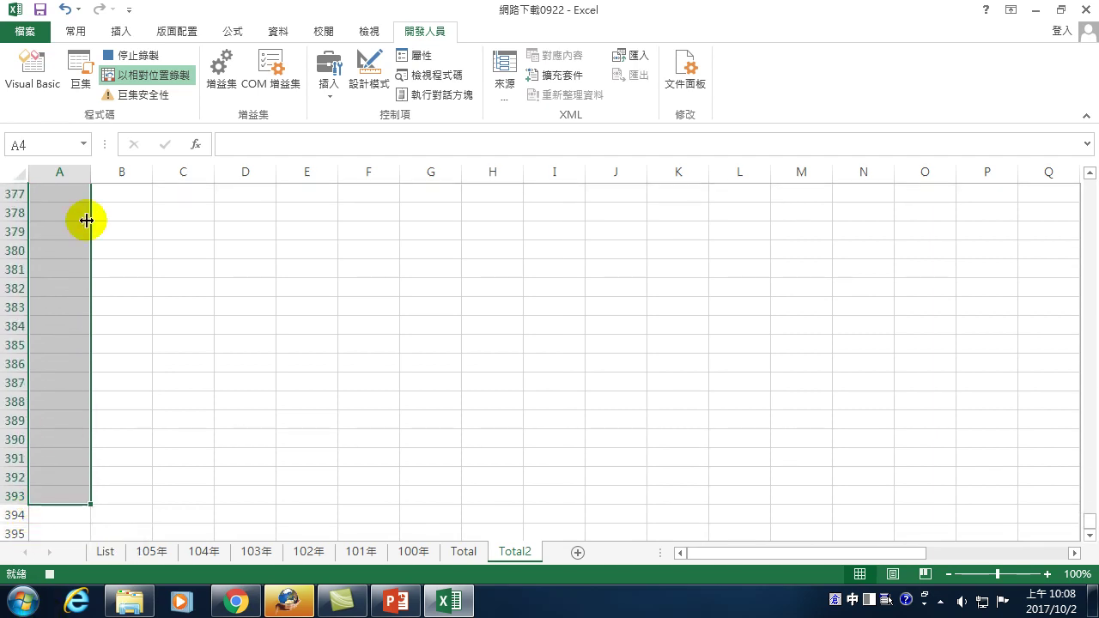
pyautogui.click(76, 32)
pyautogui.click(45, 86)
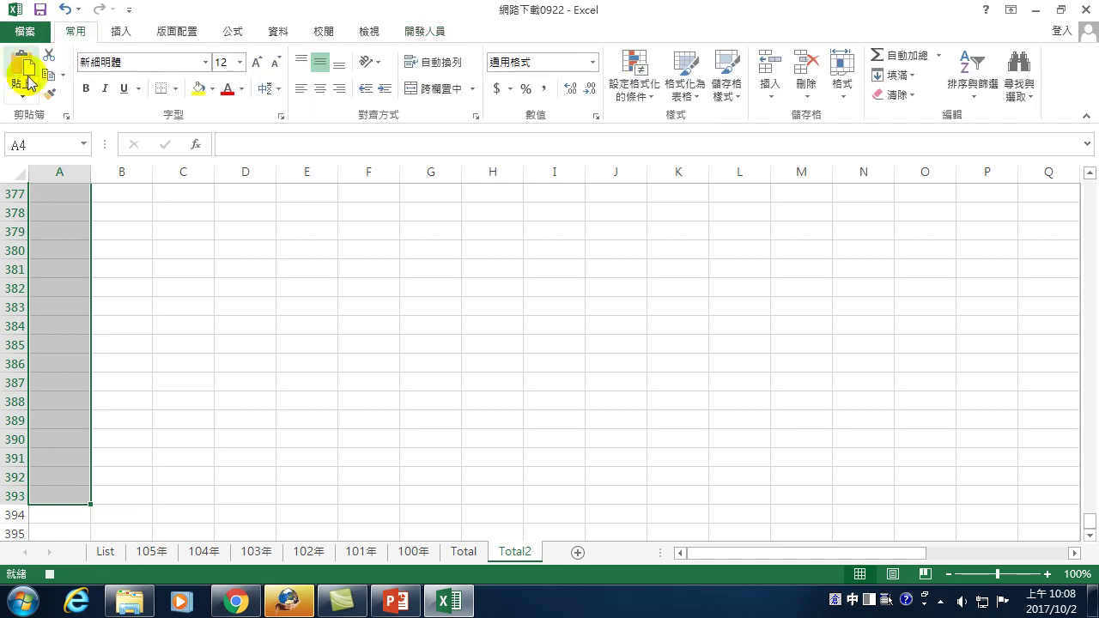
pyautogui.click(17, 70)
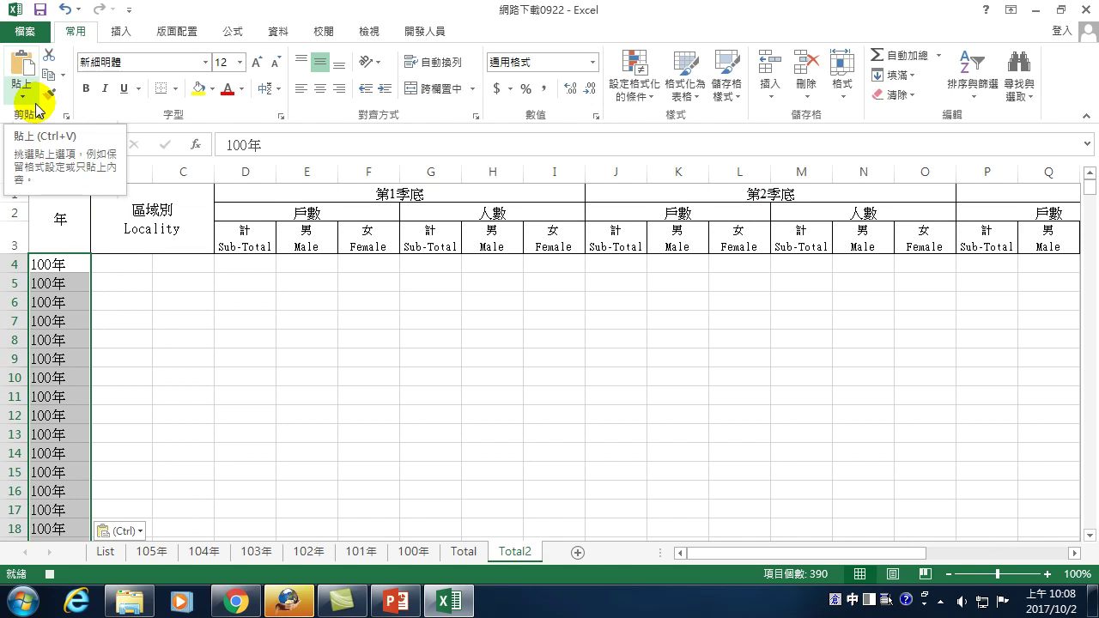
pyautogui.press('Right')
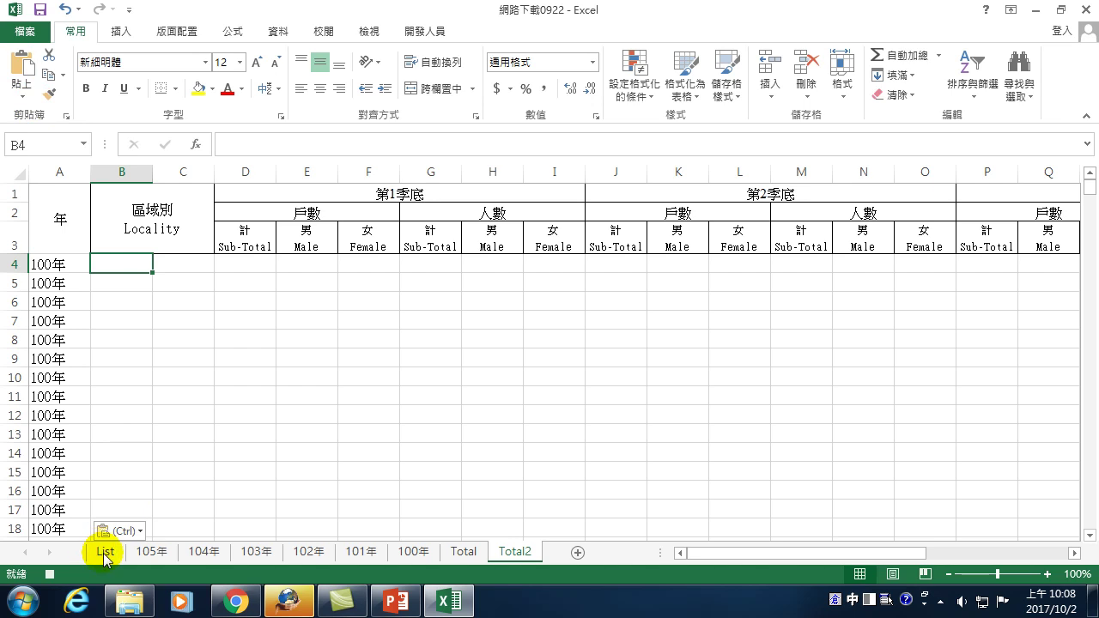
# Step: Hyperlink List cell D12 to cell A1 of the 100年 sheet
pyautogui.click(105, 552)
pyautogui.rightClick(233, 381)
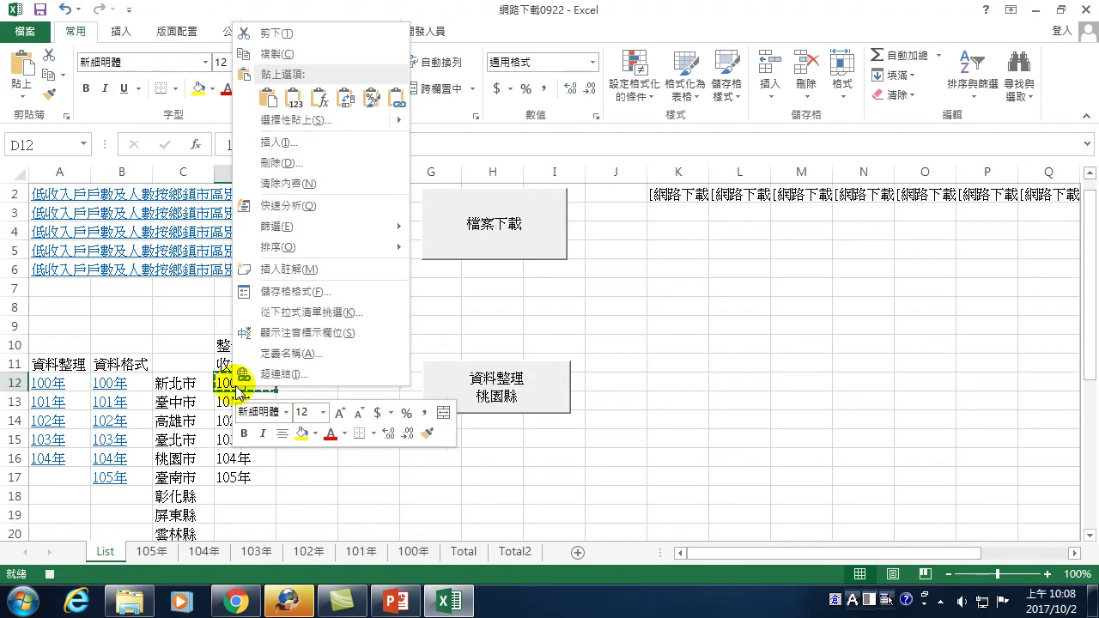
pyautogui.click(283, 373)
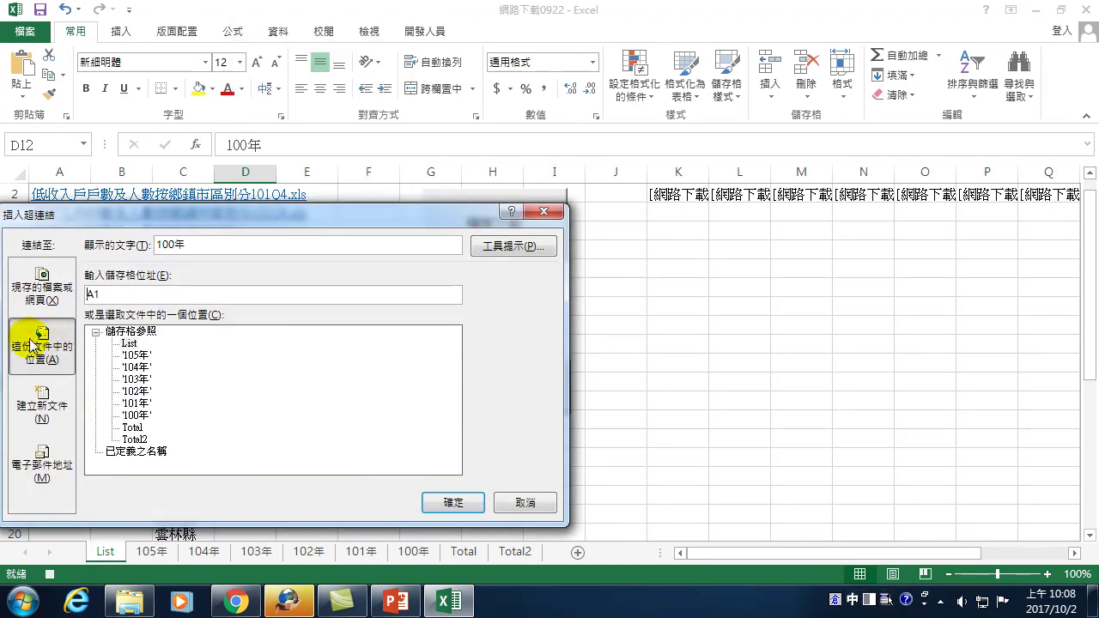
pyautogui.click(135, 416)
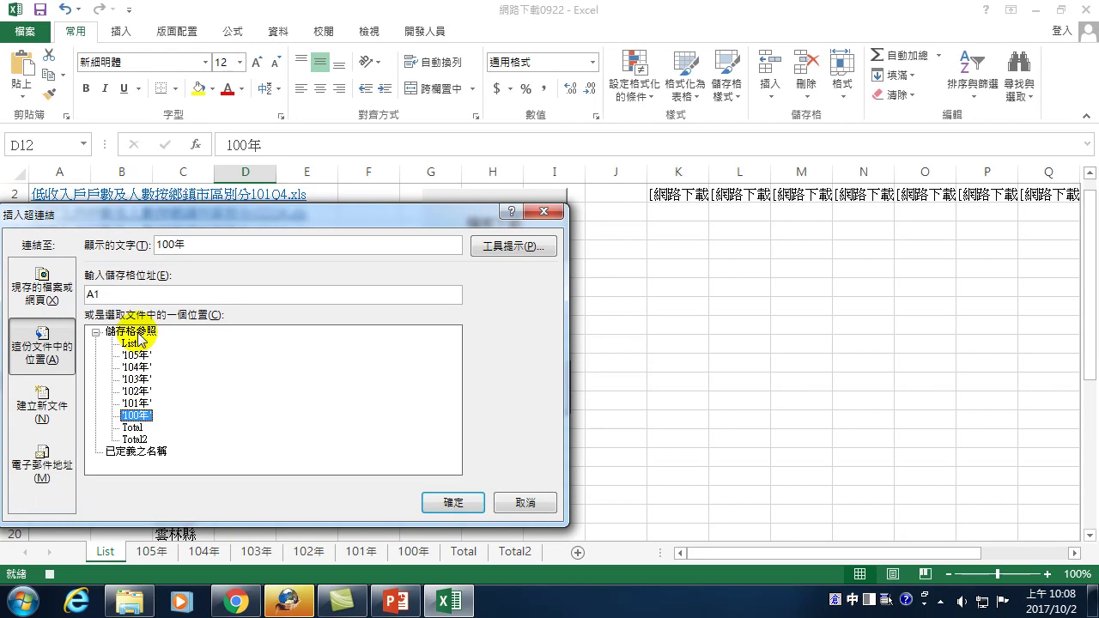
pyautogui.click(447, 502)
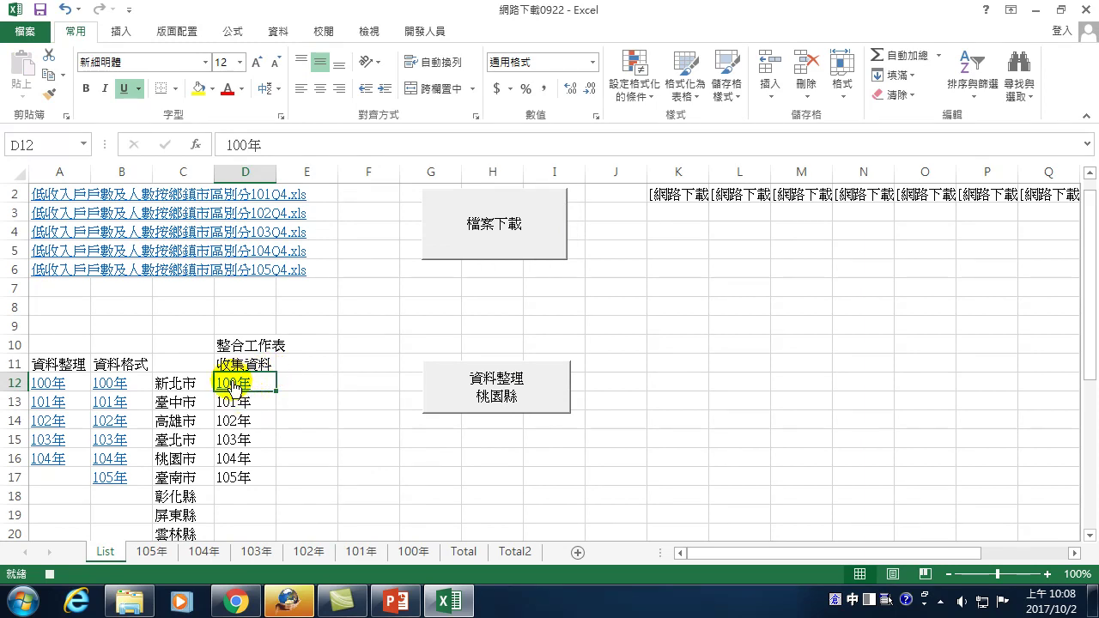
pyautogui.rightClick(233, 382)
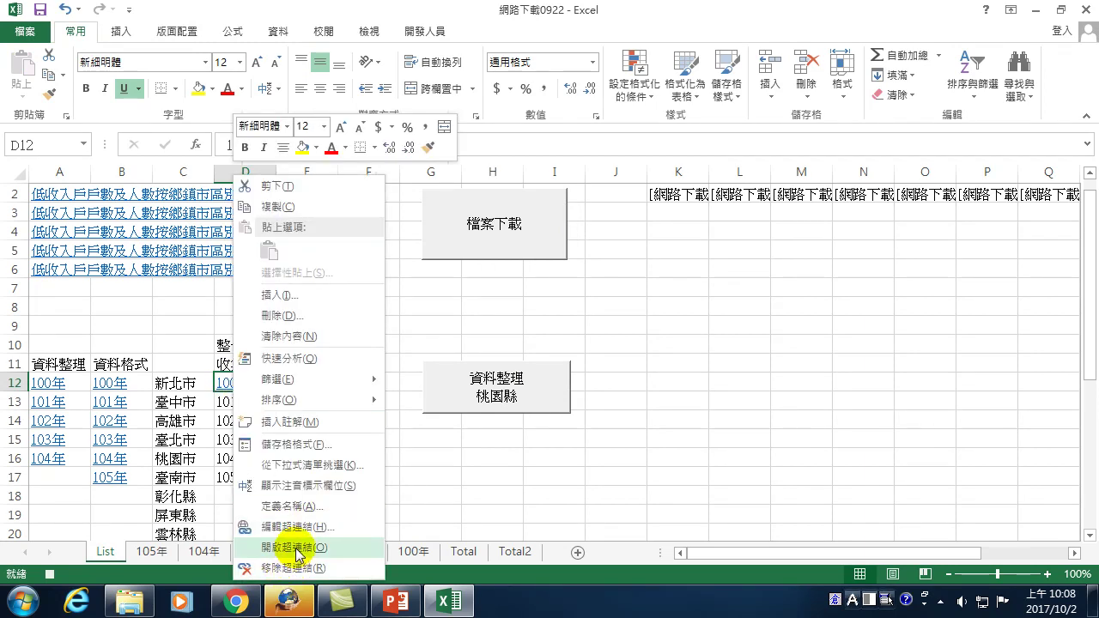
# Step: Follow D12's link to the 100年 sheet and copy the district data block A7:Z396
pyautogui.click(296, 548)
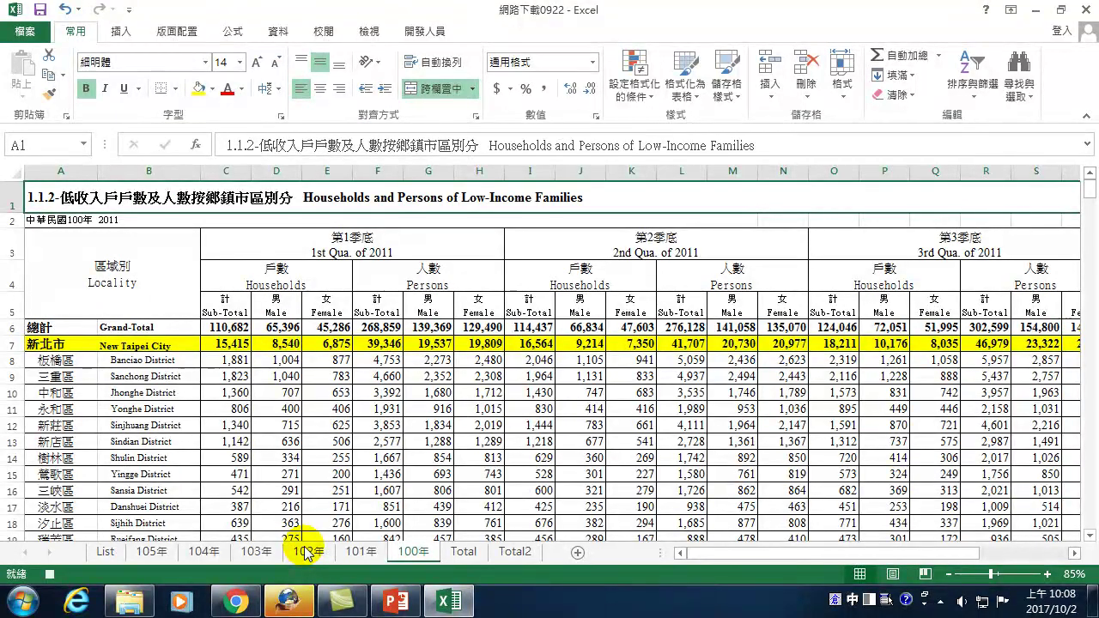
pyautogui.press('Down')
pyautogui.press('Down')
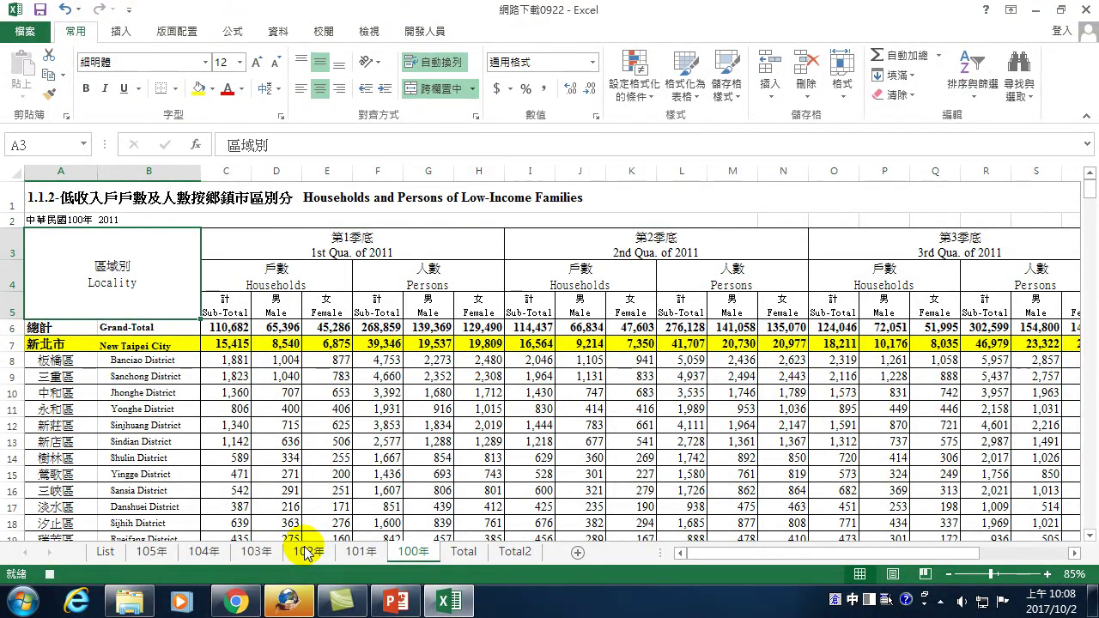
pyautogui.press('Down')
pyautogui.press('Down')
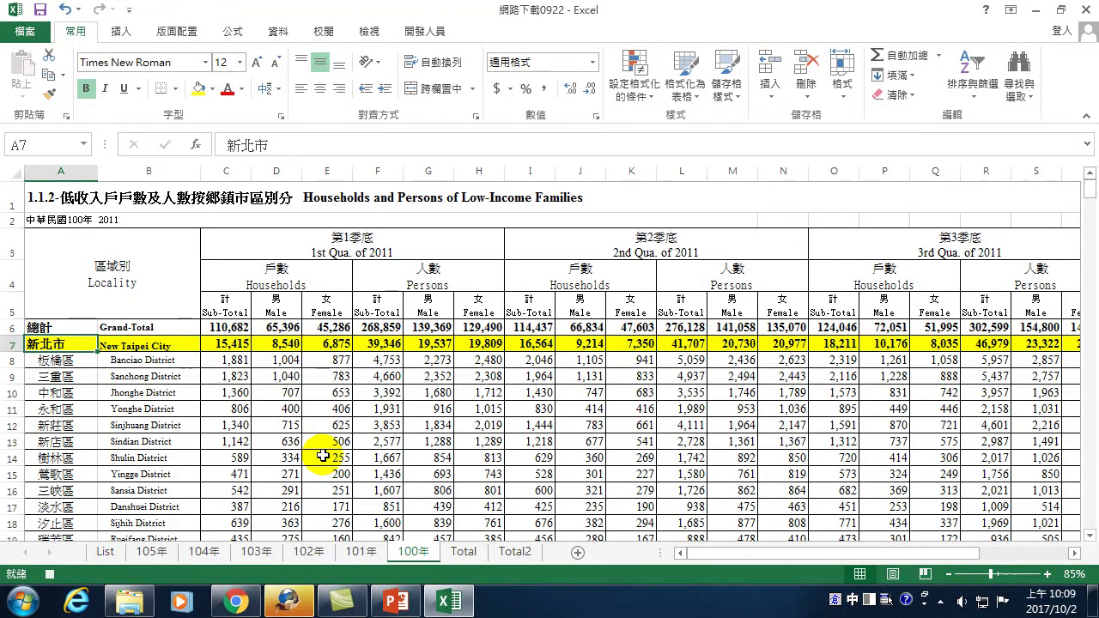
pyautogui.press('End')
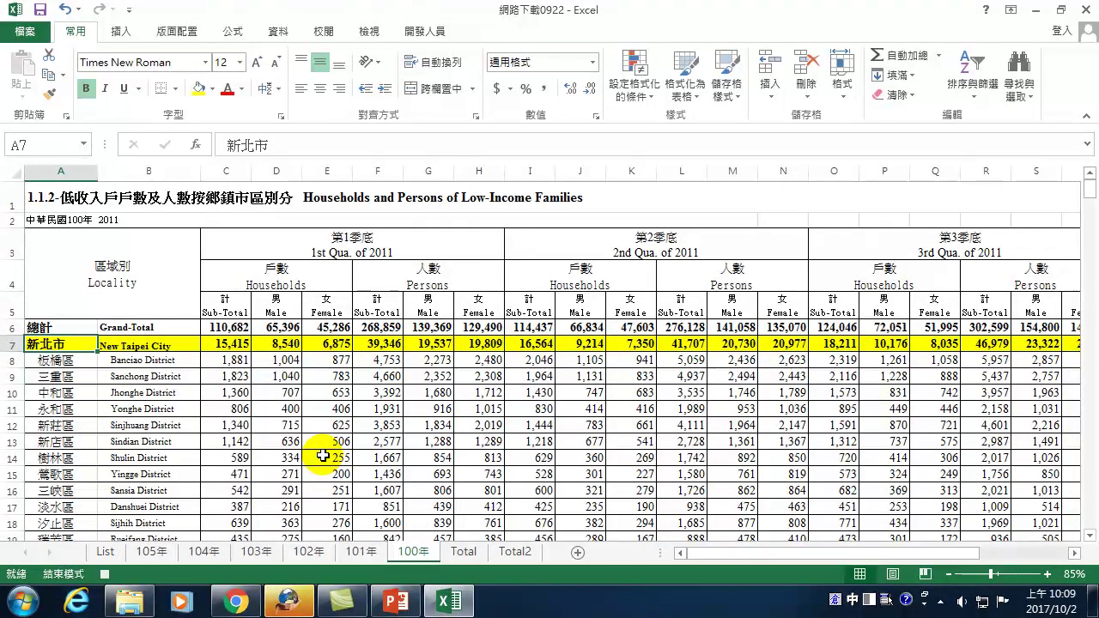
pyautogui.hotkey('shift', 'Down')
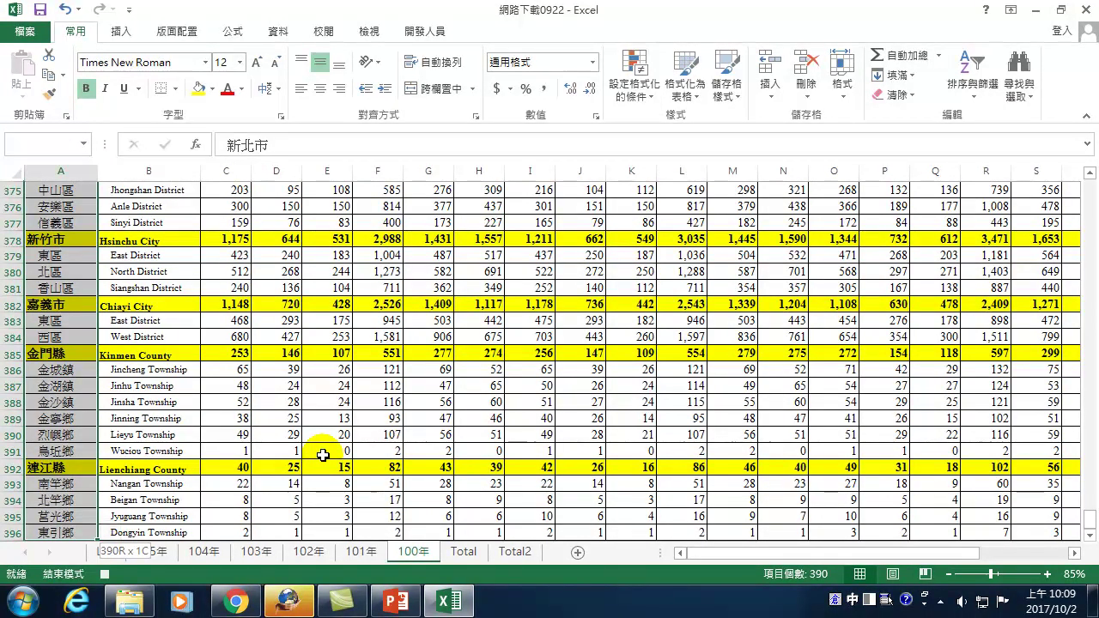
pyautogui.hotkey('ctrl', 'shift', 'Right')
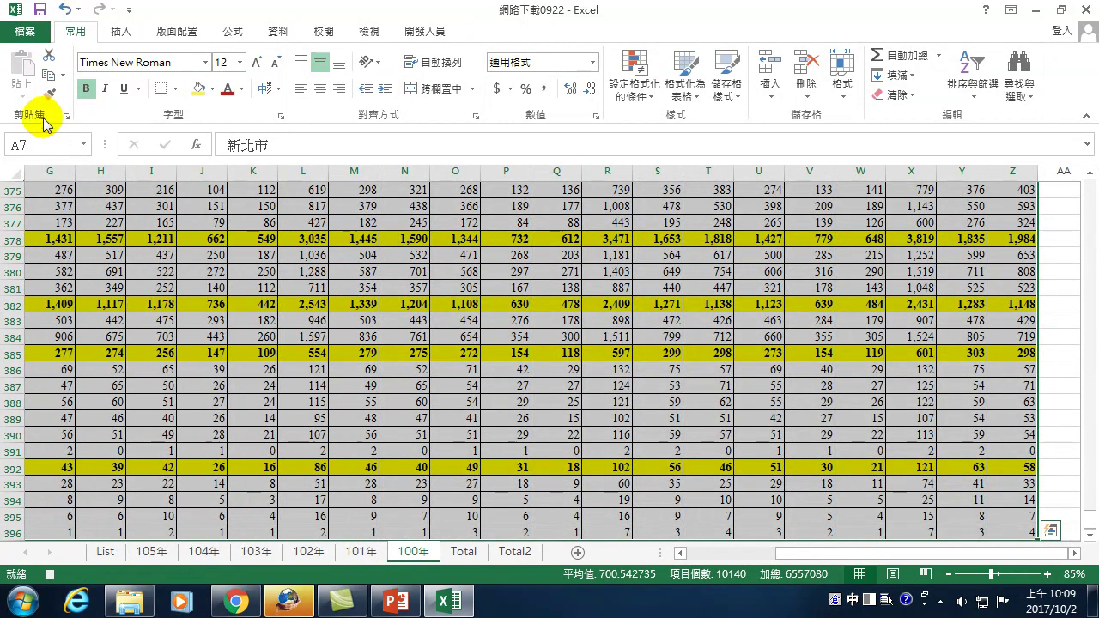
pyautogui.click(49, 74)
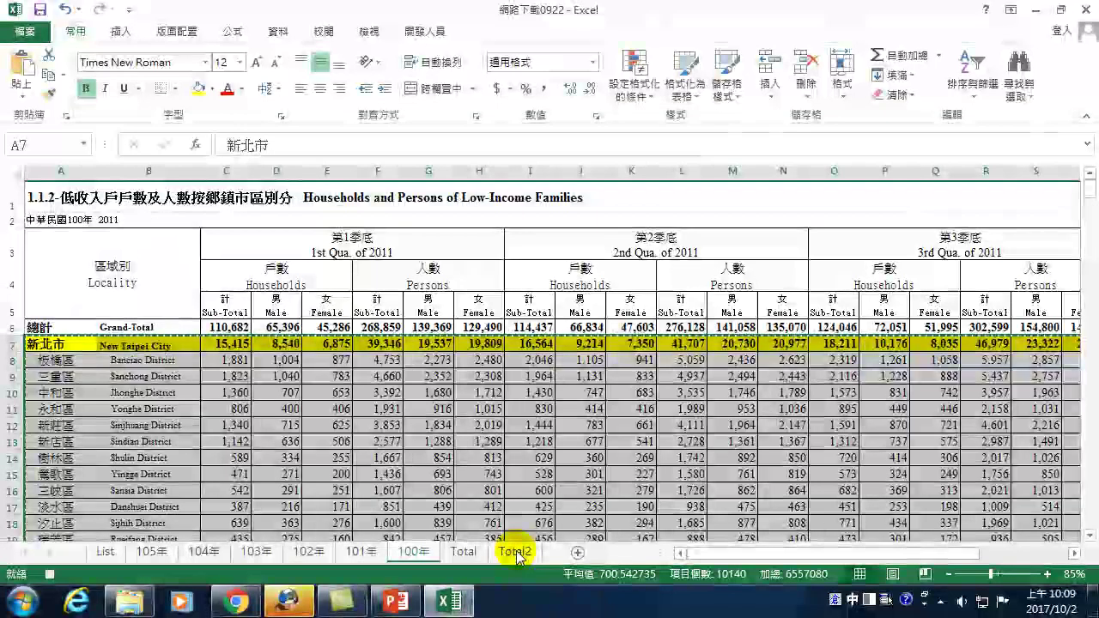
# Step: Paste the 100年 district data into Total2 at B4, then move to A394 below the year column
pyautogui.click(516, 552)
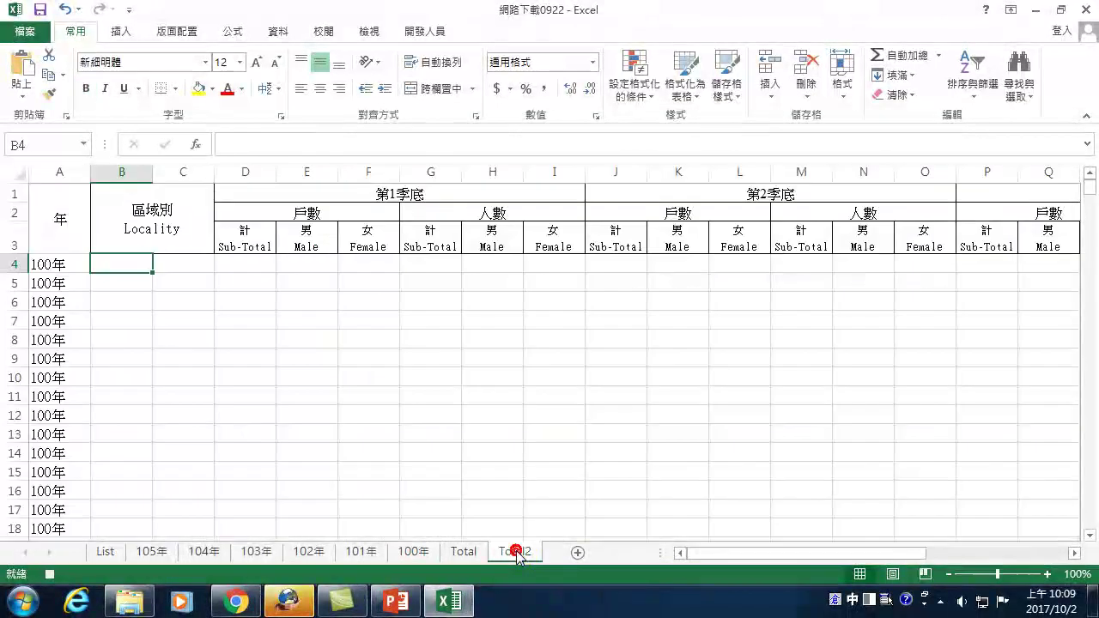
pyautogui.click(21, 63)
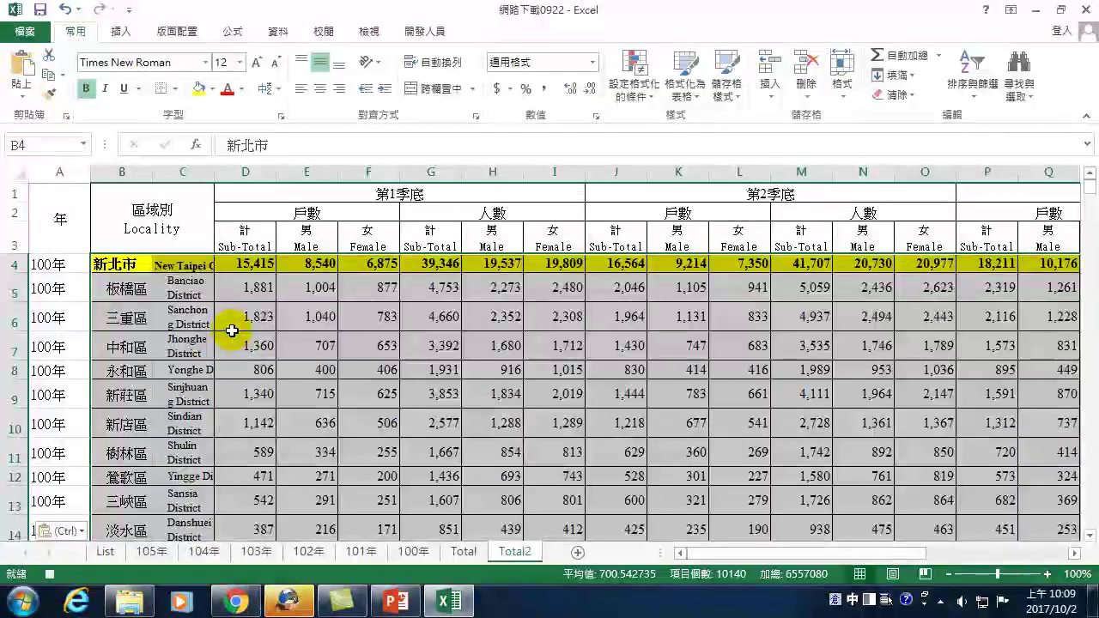
pyautogui.press('Left')
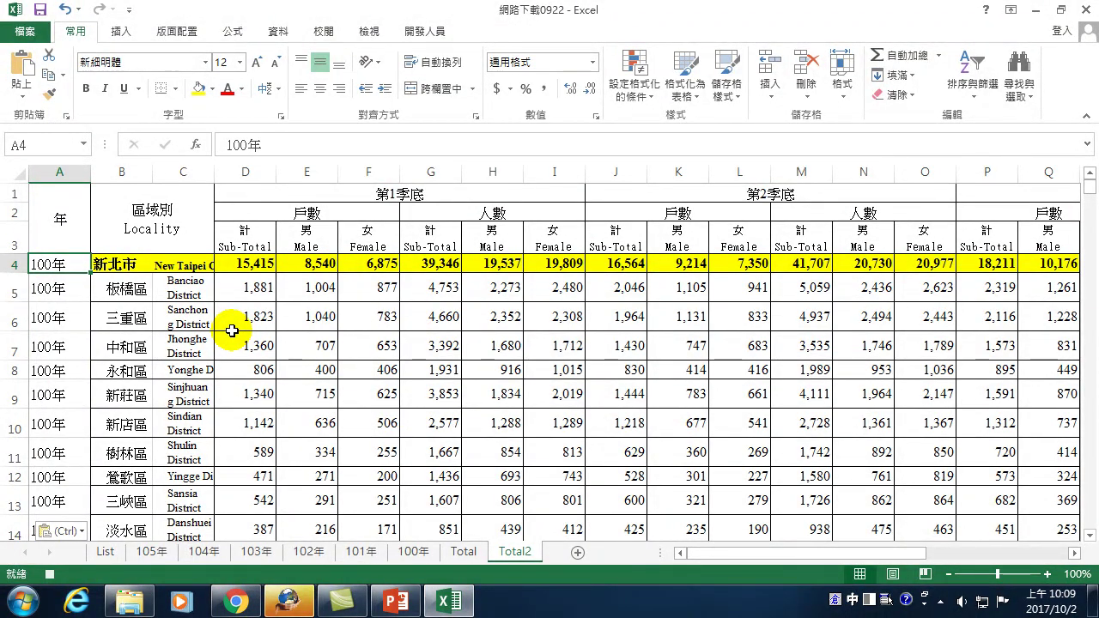
pyautogui.hotkey('ctrl', 'Down')
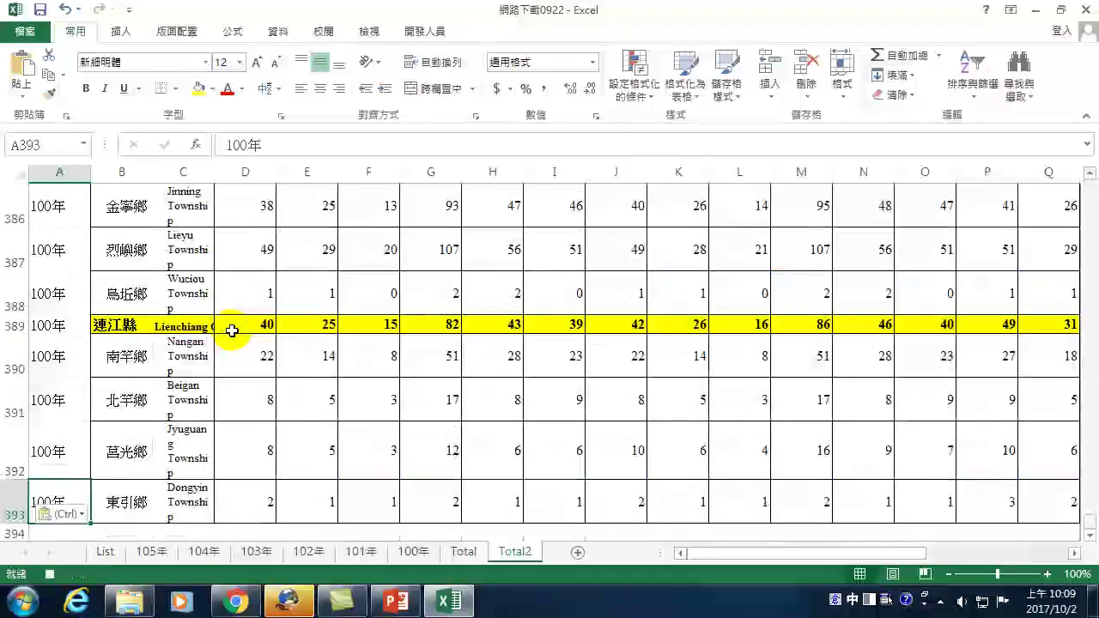
pyautogui.press('Down')
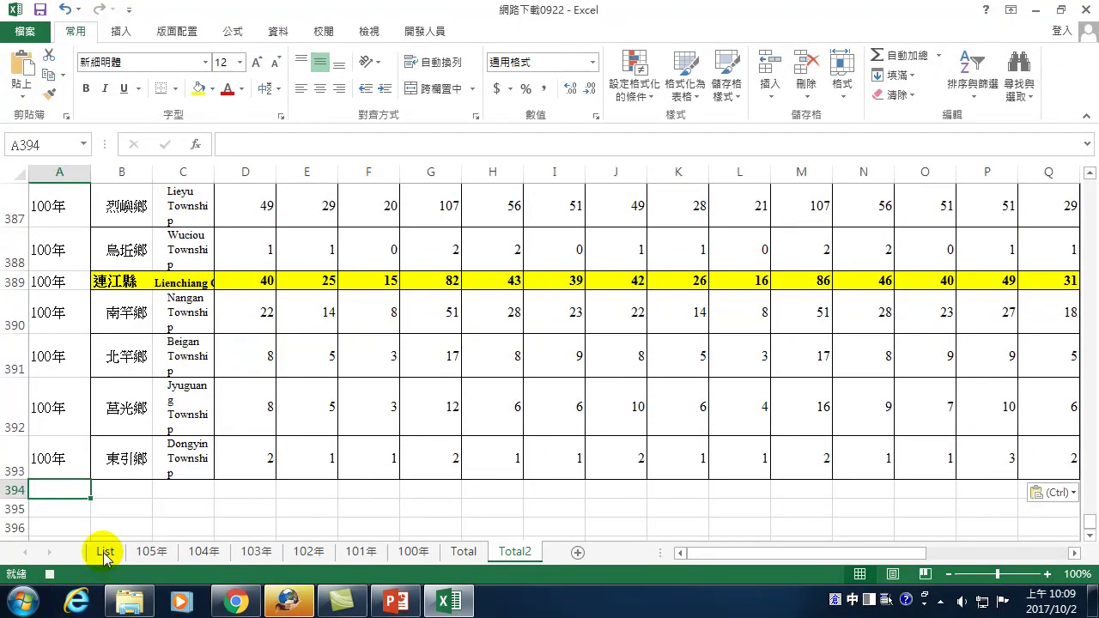
# Step: Return to List cell D13 (101年), stop recording 收集資料3, and toggle relative references
pyautogui.click(104, 553)
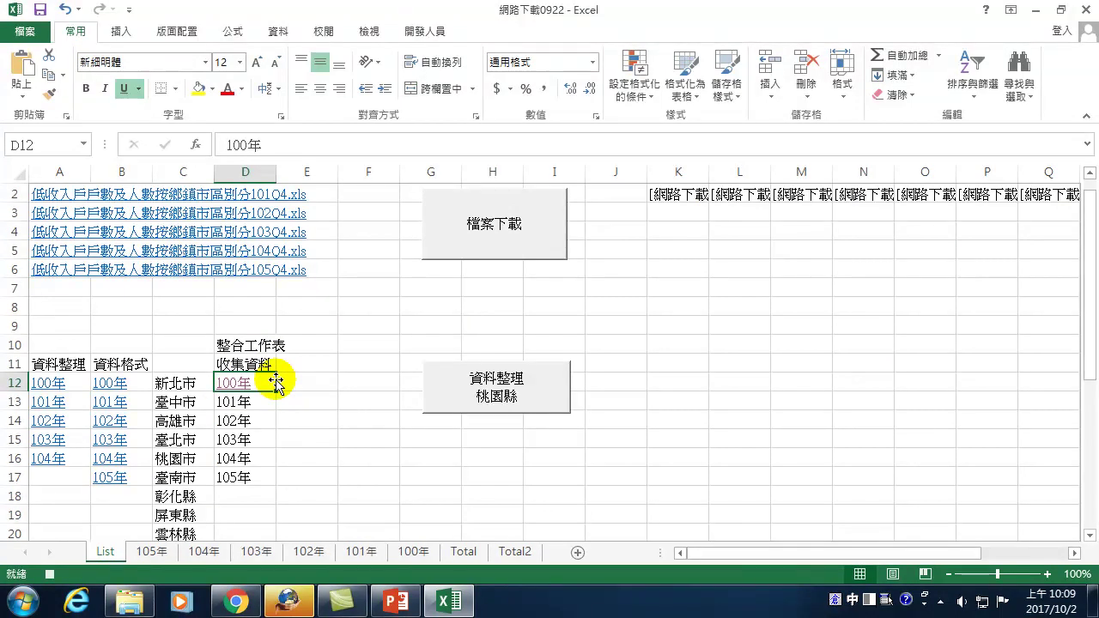
pyautogui.press('Down')
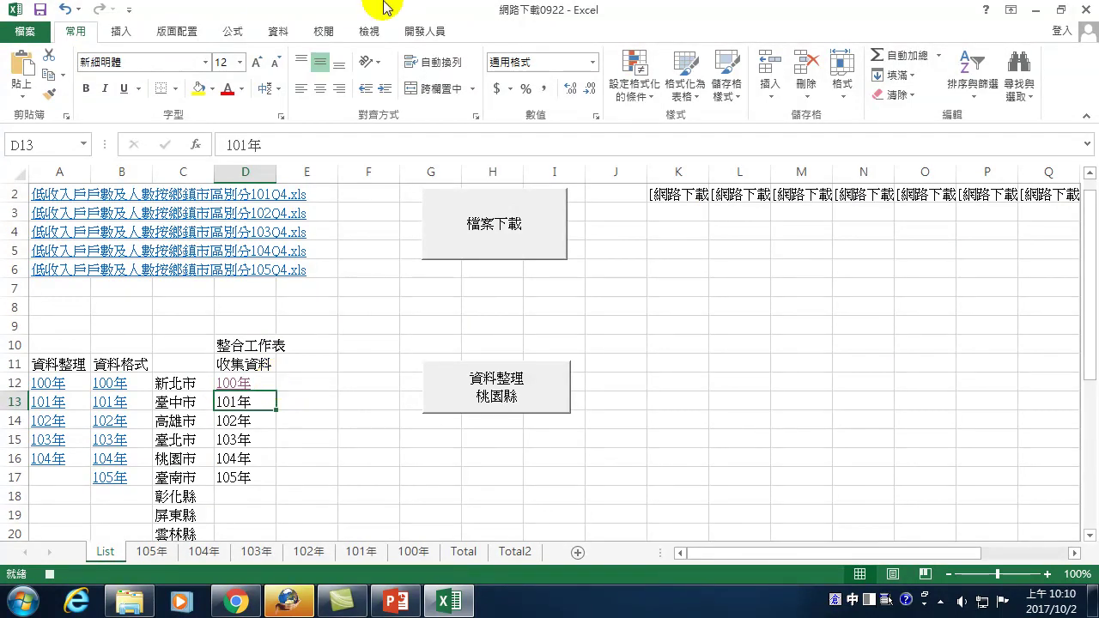
pyautogui.click(425, 32)
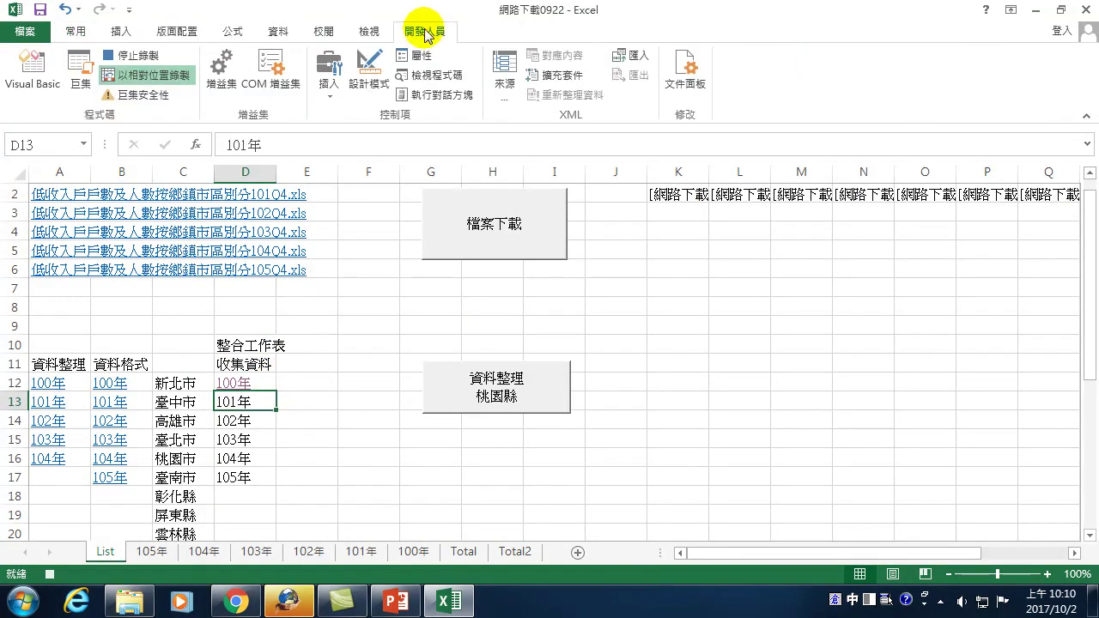
pyautogui.click(131, 55)
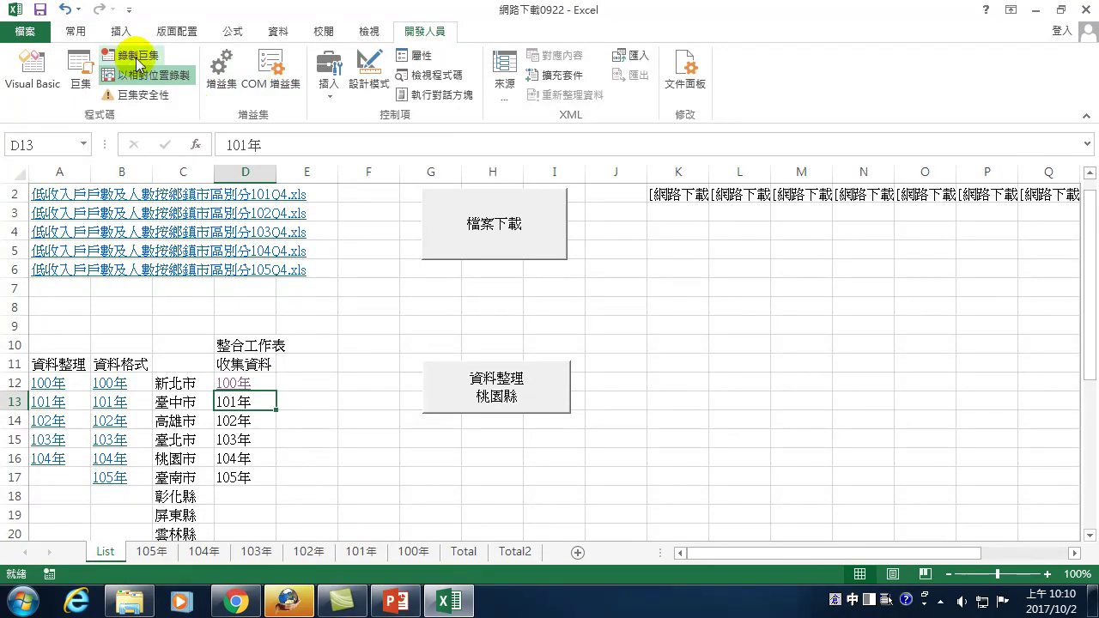
pyautogui.click(137, 73)
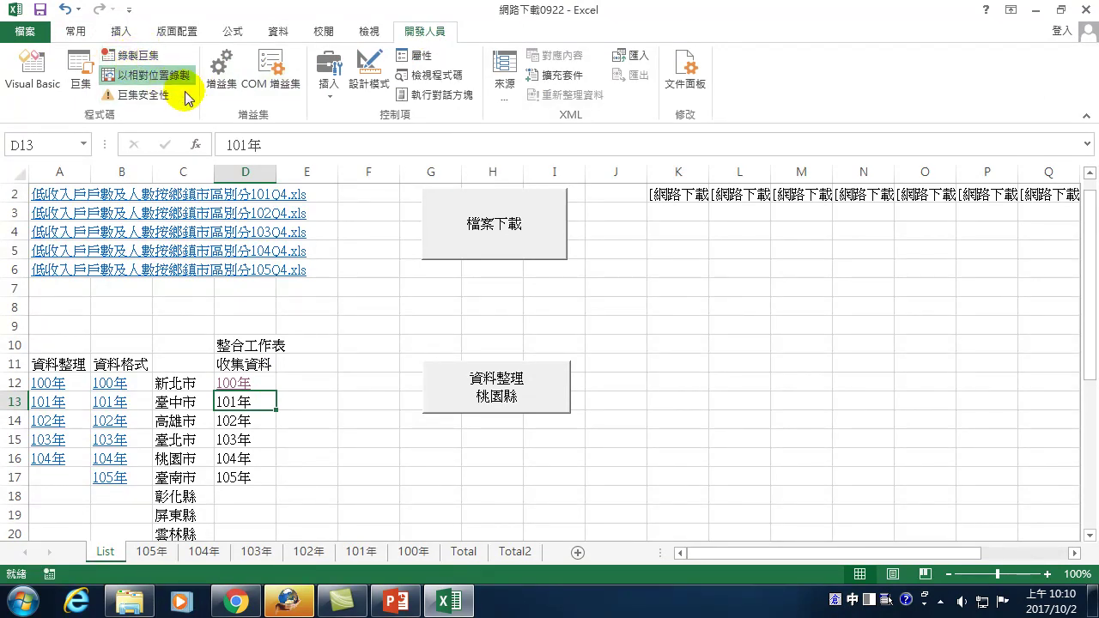